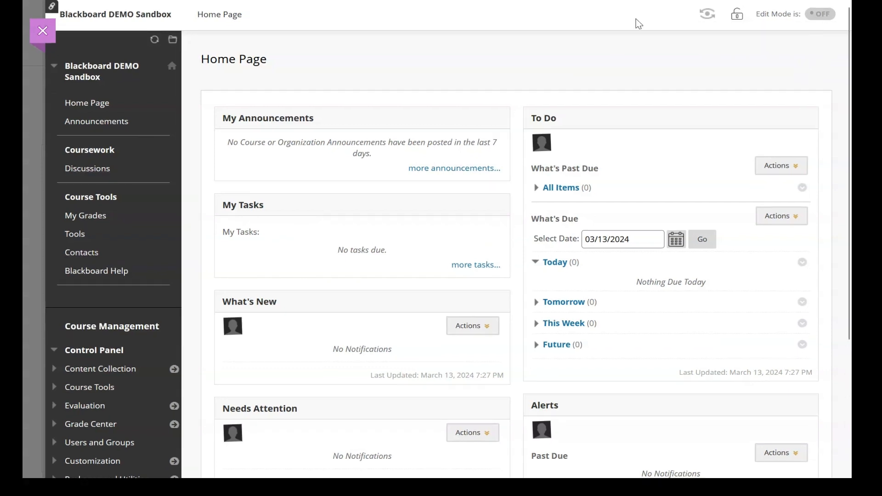
# Step: Turn on edit mode and rename the Home Page link in the course menu to "Home"
pyautogui.click(822, 16)
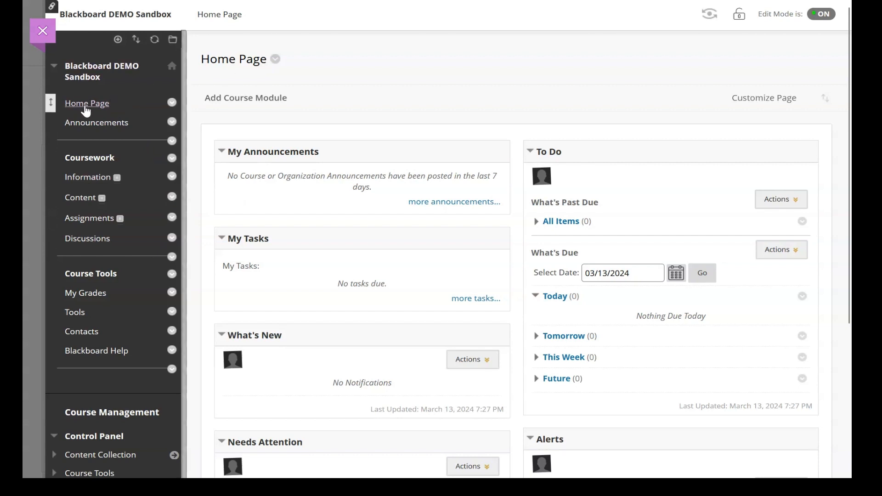
pyautogui.click(172, 103)
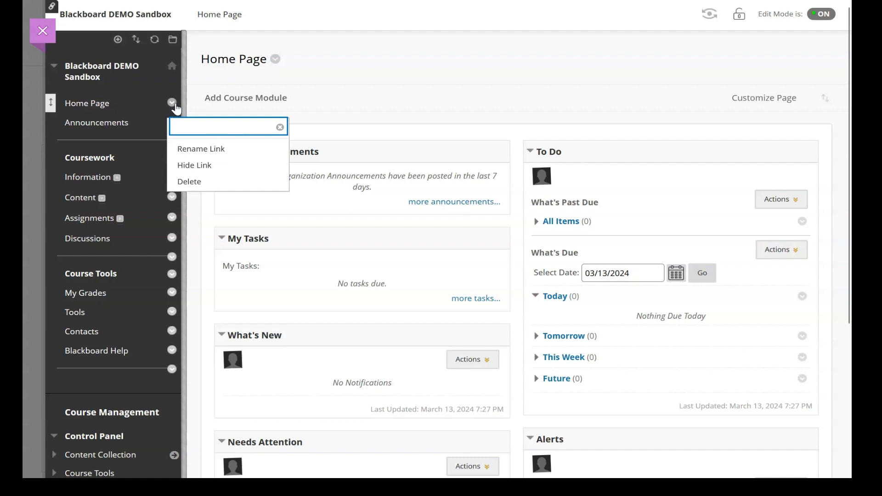
pyautogui.click(183, 153)
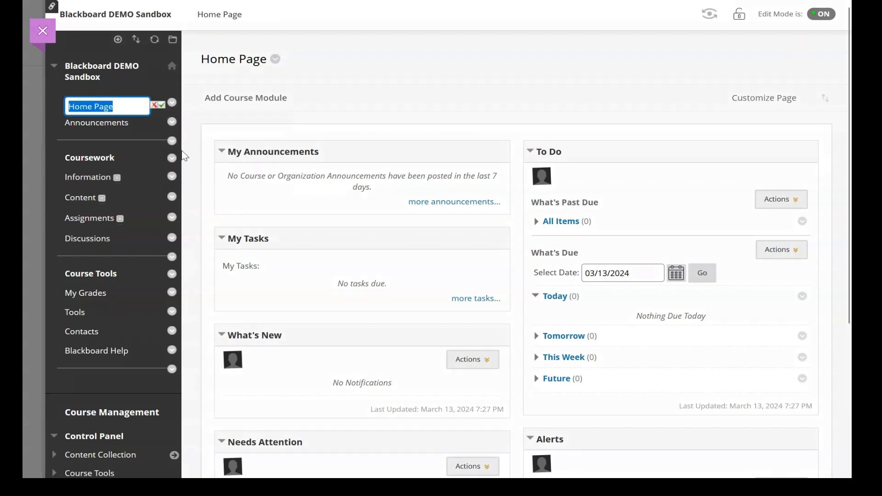
pyautogui.doubleClick(106, 104)
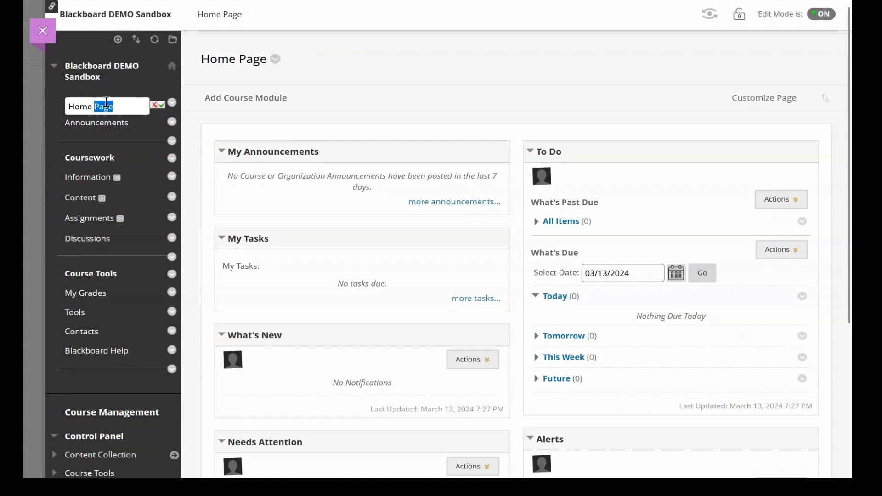
pyautogui.press('BackSpace')
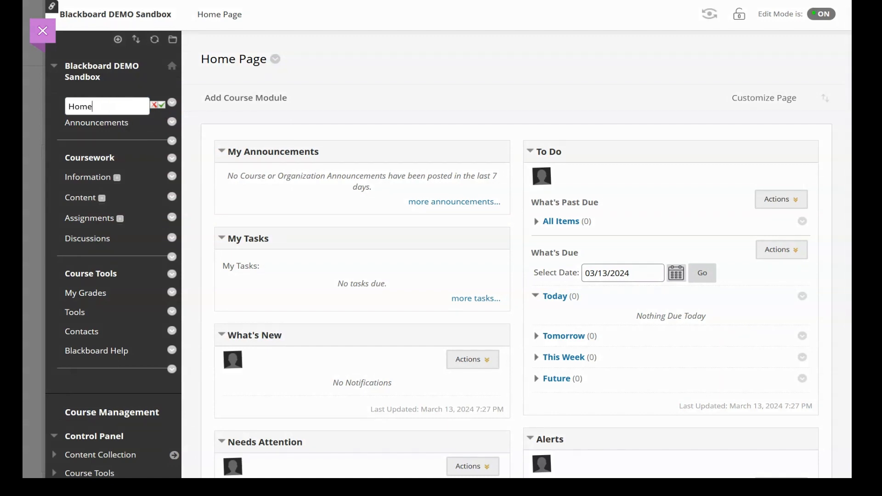
pyautogui.click(163, 107)
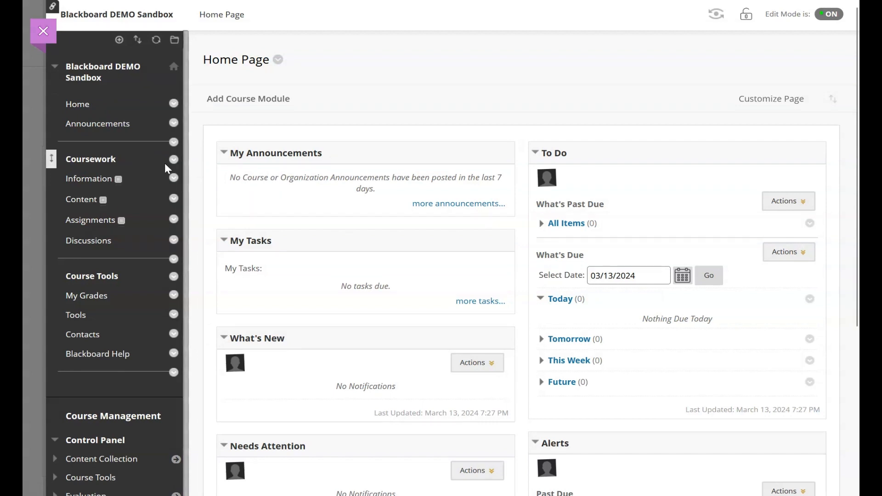
# Step: Rename the Coursework subheader in the course menu to "Course Work"
pyautogui.click(174, 160)
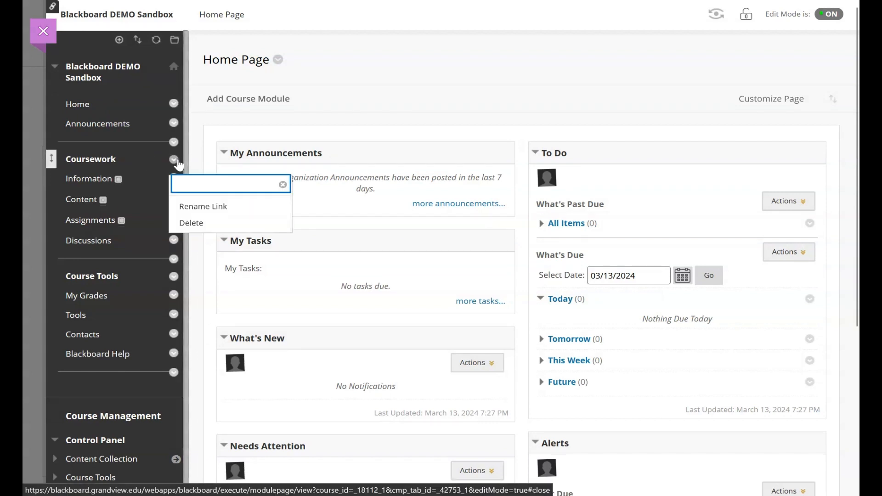
pyautogui.click(193, 210)
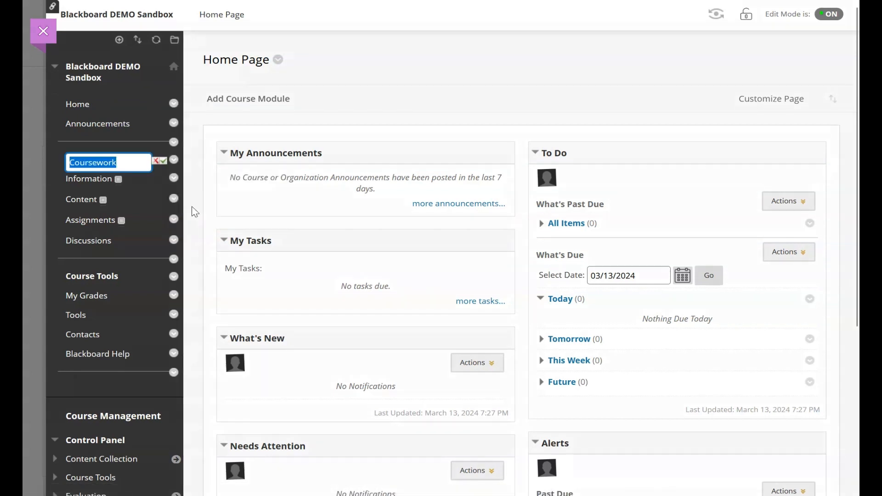
pyautogui.click(96, 162)
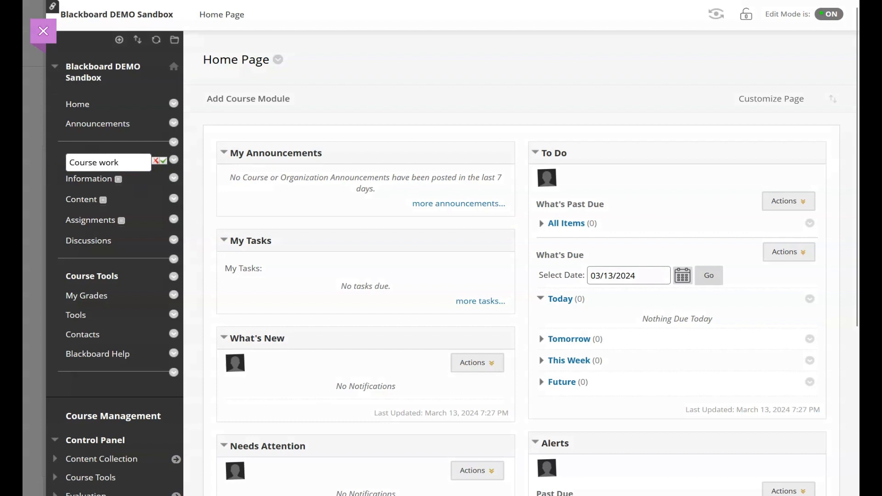
pyautogui.press('Delete')
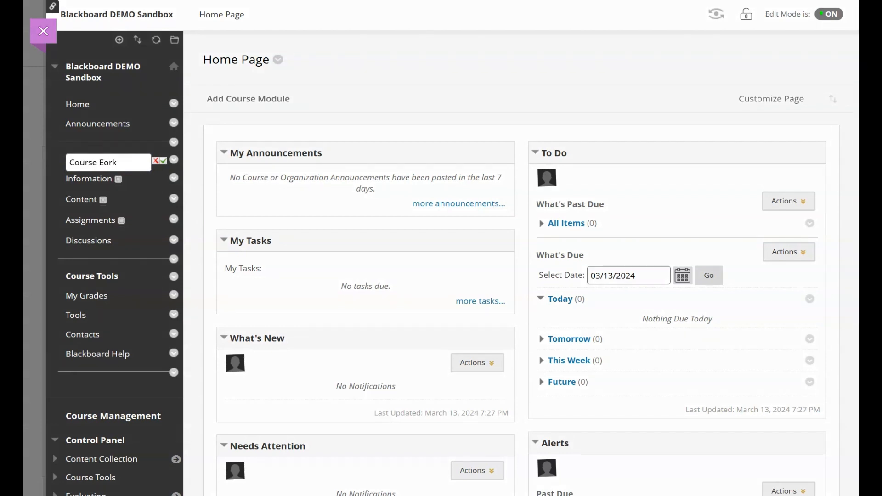
pyautogui.press('Return')
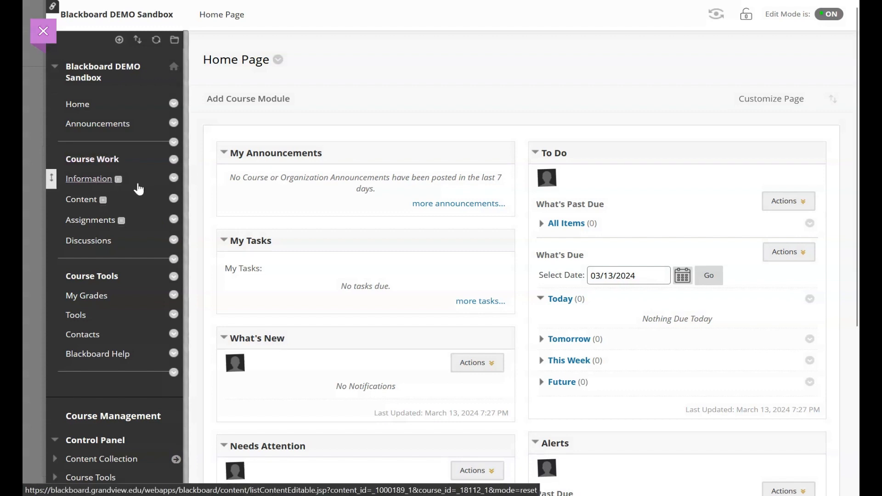
# Step: Rename the Information link under Course Work to "Course Information"
pyautogui.click(174, 178)
pyautogui.click(190, 227)
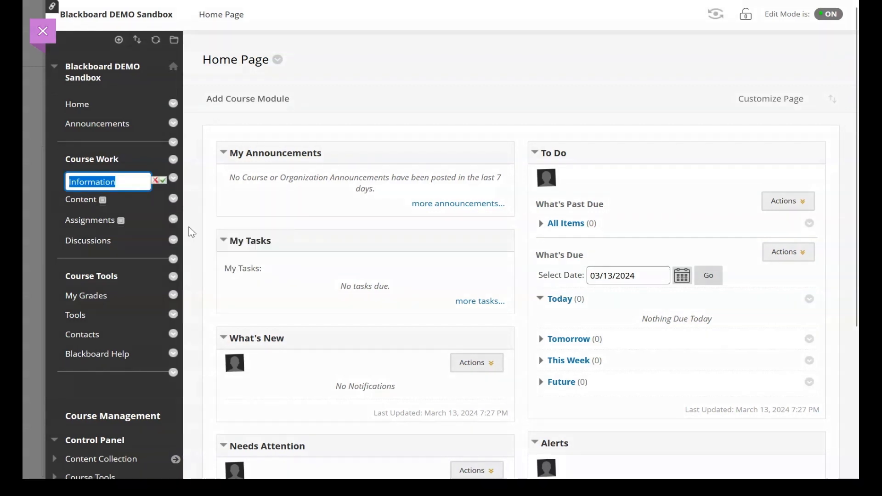
pyautogui.click(71, 182)
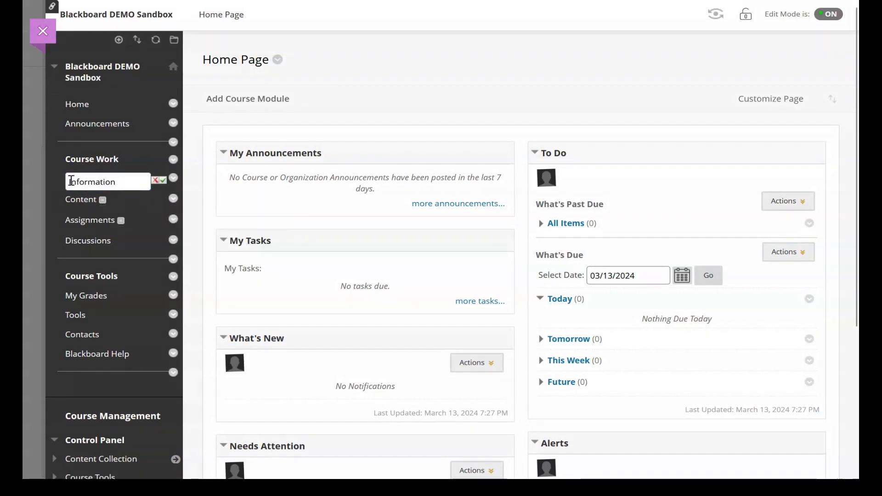
pyautogui.write('Course')
pyautogui.press('Return')
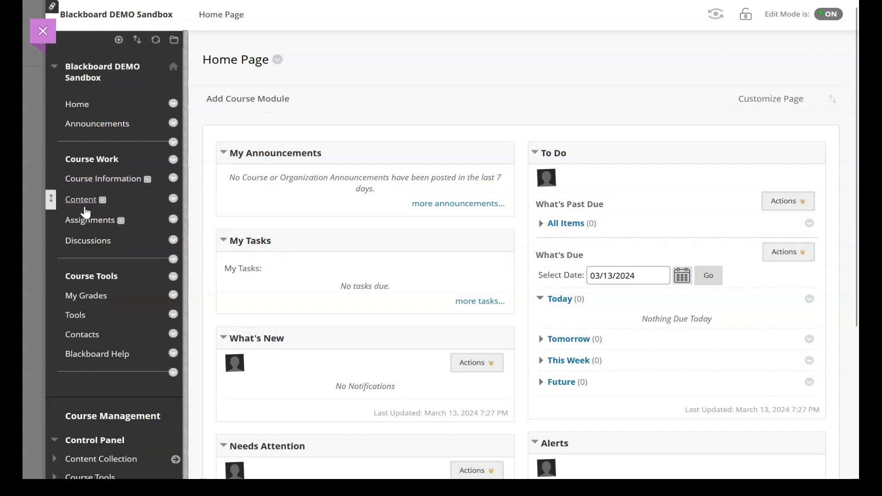
# Step: Rename the Content link in the course menu to "Lectures"
pyautogui.click(177, 203)
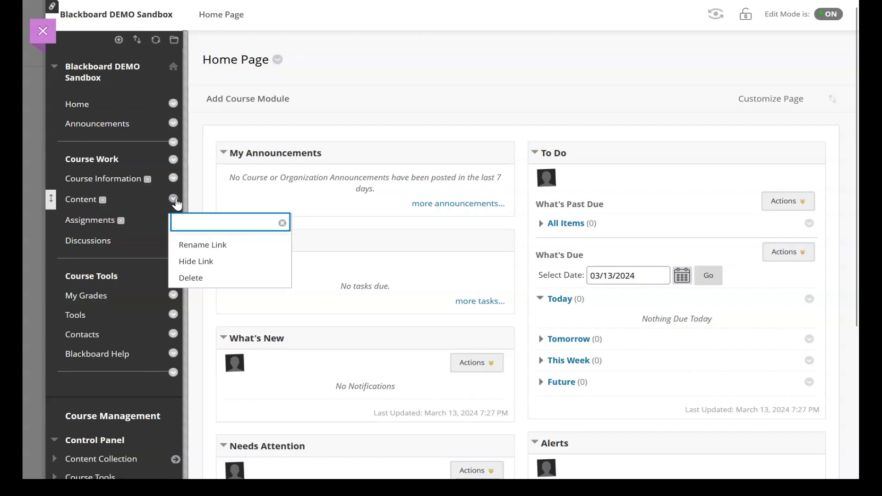
pyautogui.click(184, 245)
pyautogui.write('Lectures')
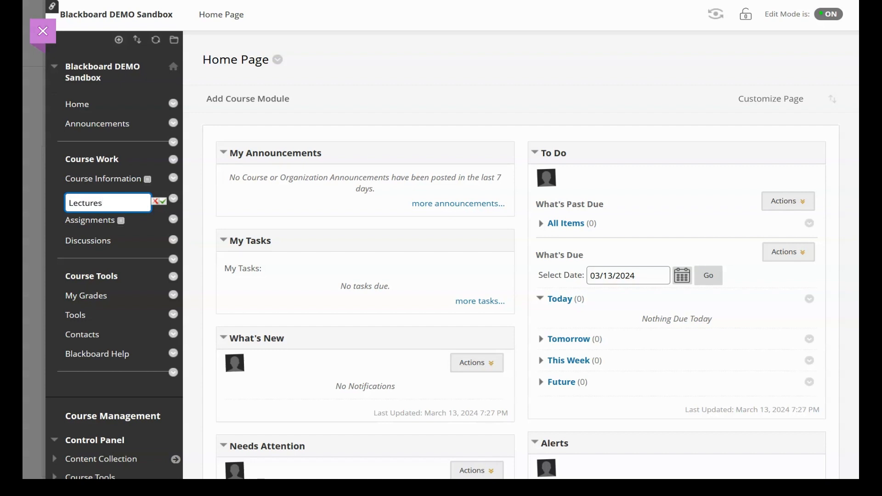
pyautogui.press('Return')
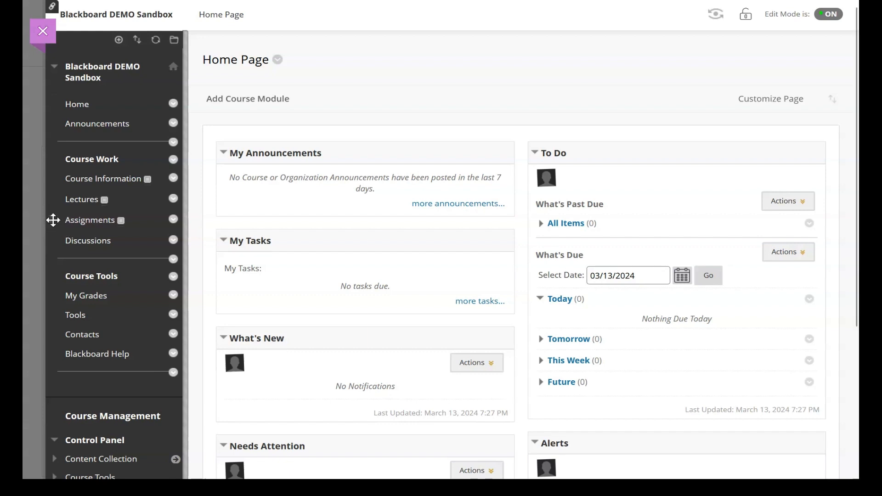
# Step: Move the Assignments link below Discussions and the divider under Announcements to the top of the course menu, above Home
pyautogui.moveTo(53, 220); pyautogui.dragTo(50, 243)
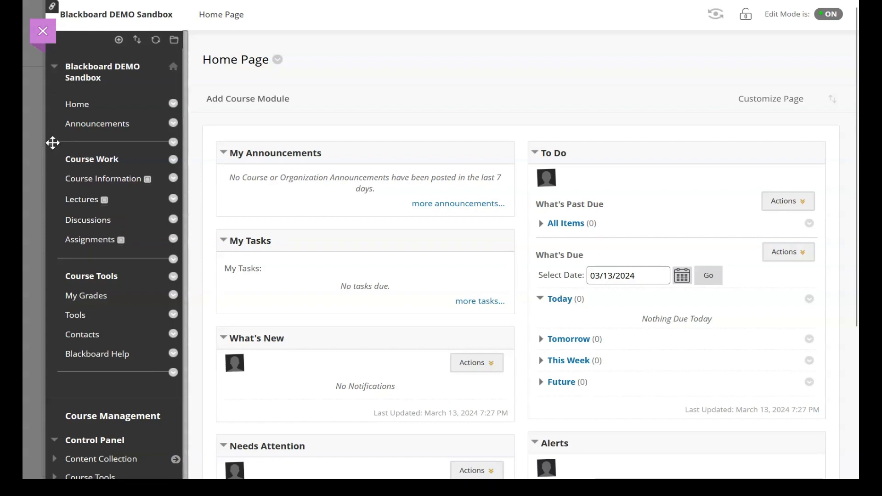
pyautogui.moveTo(53, 143); pyautogui.dragTo(55, 98)
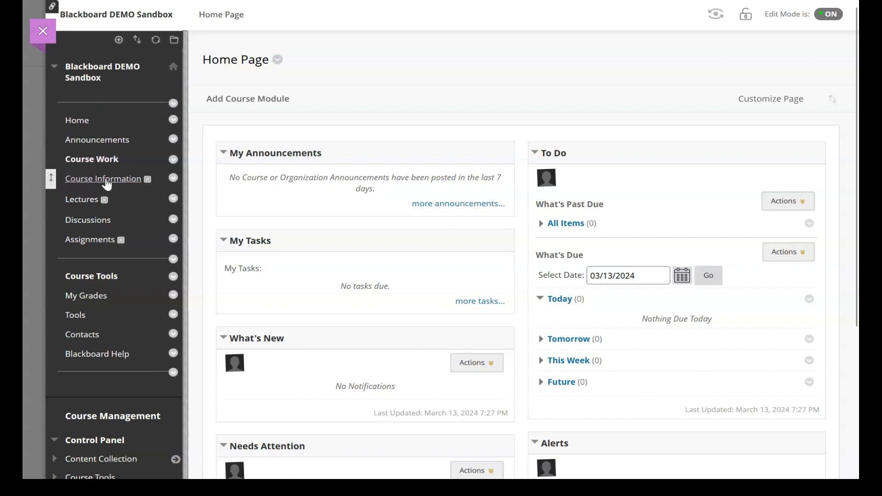
# Step: Add a new divider to the course menu and place it between Announcements and the Course Work subheader
pyautogui.click(119, 40)
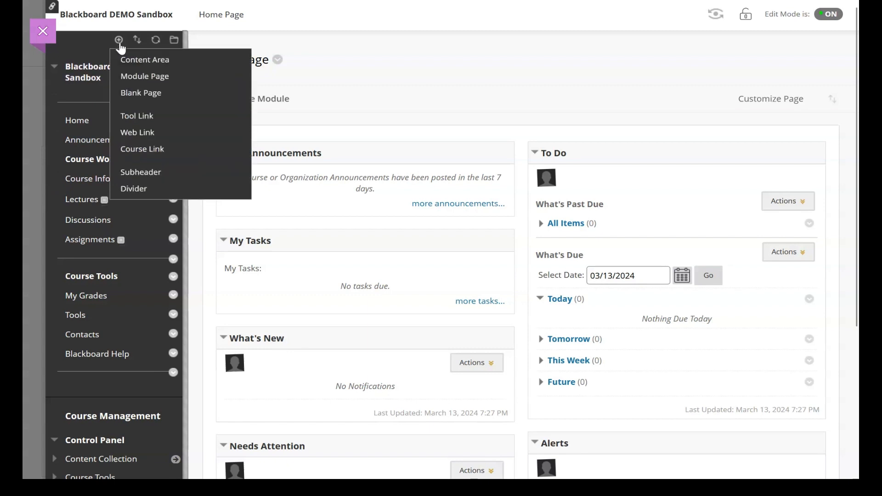
pyautogui.click(120, 44)
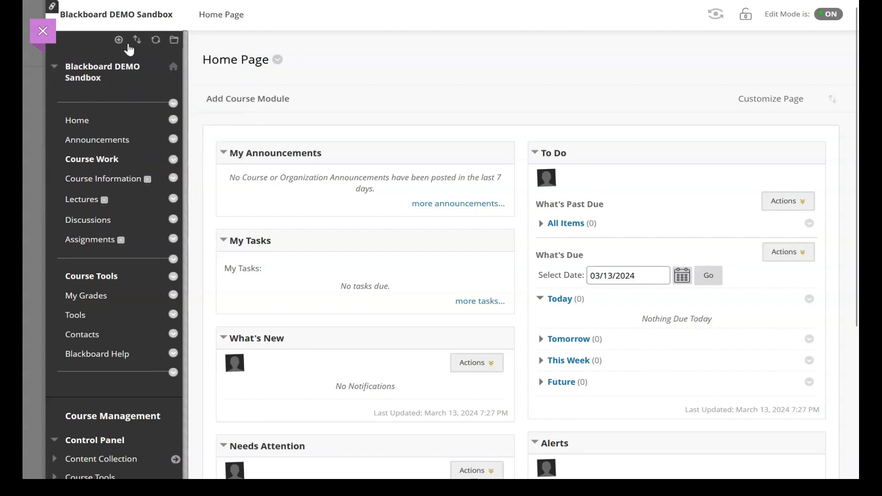
pyautogui.click(118, 40)
pyautogui.click(121, 41)
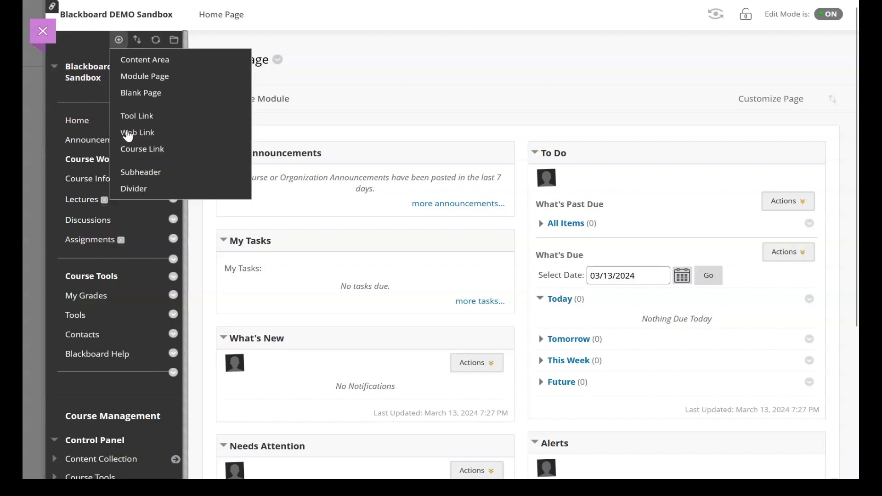
pyautogui.click(123, 189)
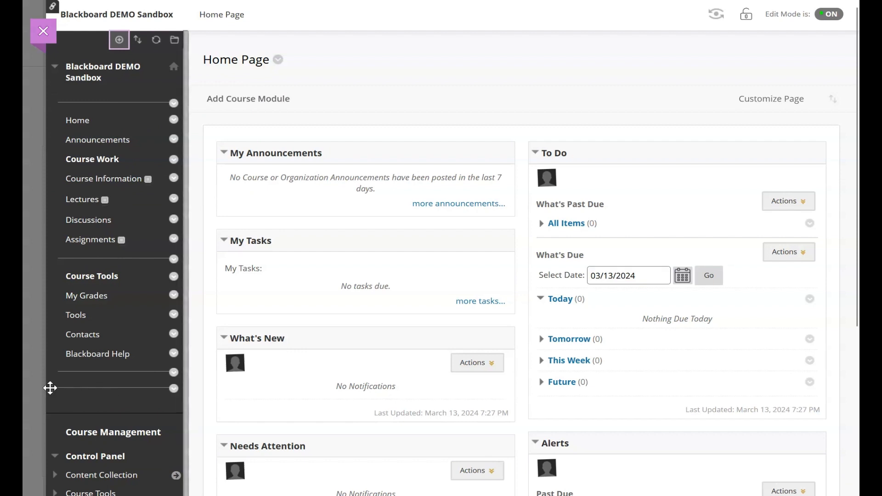
pyautogui.moveTo(51, 387); pyautogui.dragTo(69, 155)
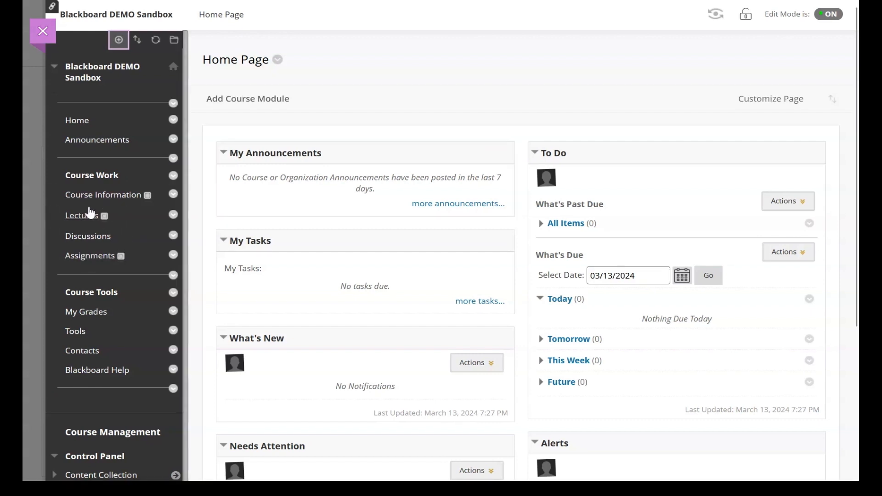
# Step: Use the menu item reordering tool to place the first divider below Home Page, and move that divider back above Home
pyautogui.click(137, 40)
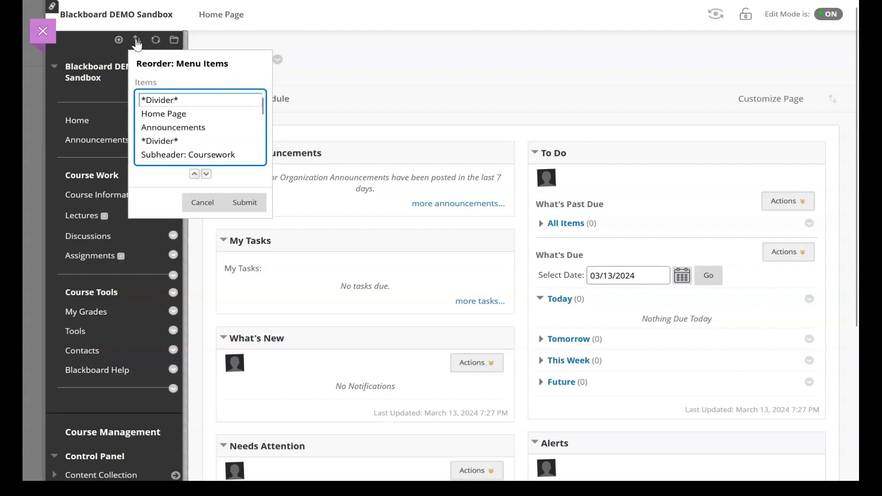
pyautogui.click(171, 105)
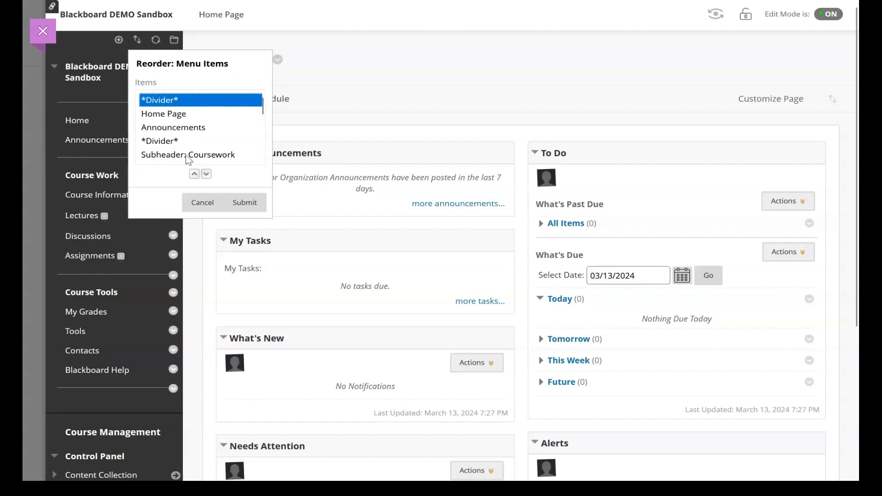
pyautogui.click(206, 174)
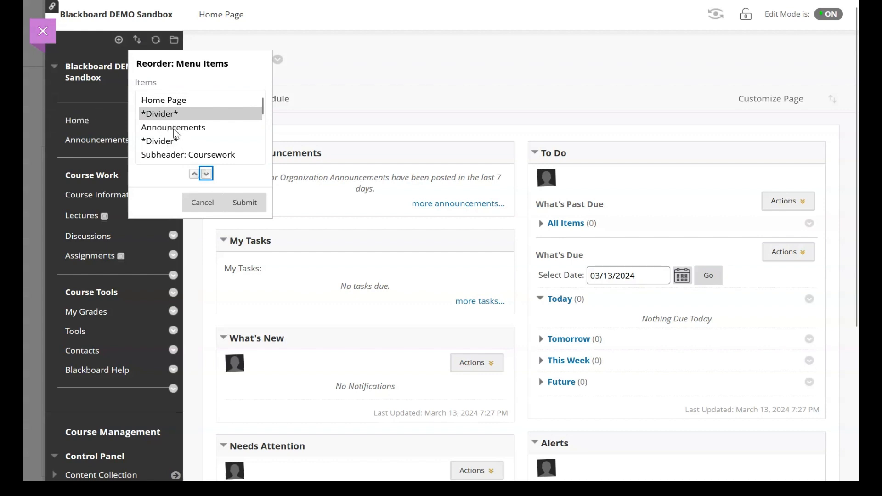
pyautogui.click(241, 203)
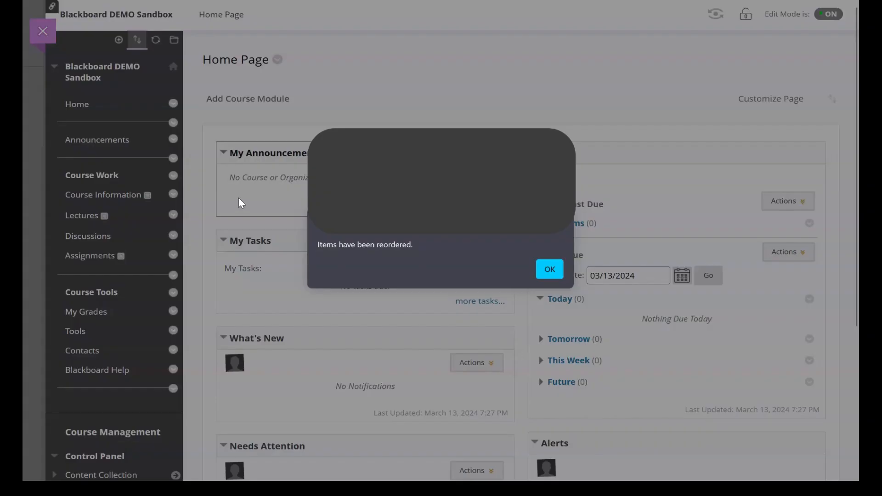
pyautogui.click(546, 271)
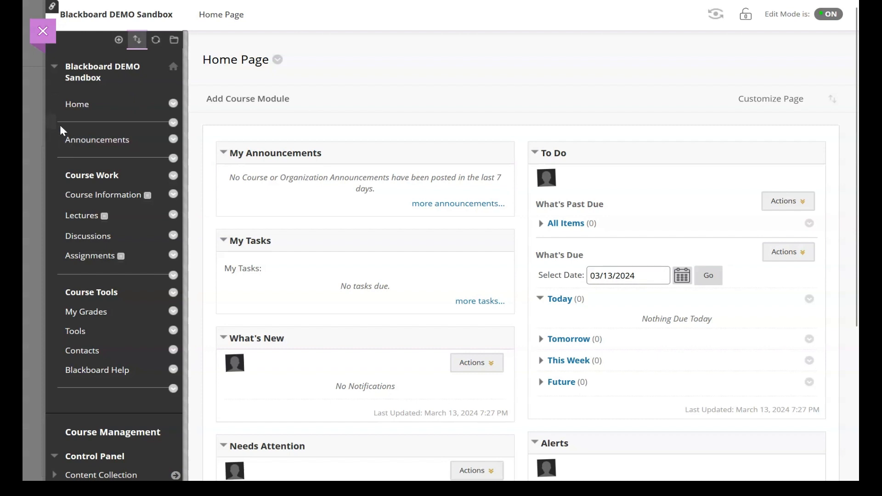
pyautogui.moveTo(53, 119); pyautogui.dragTo(53, 92)
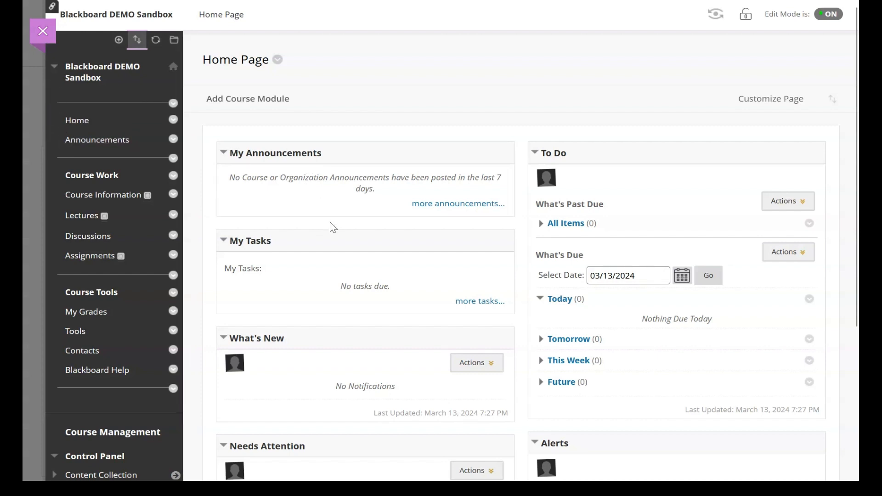